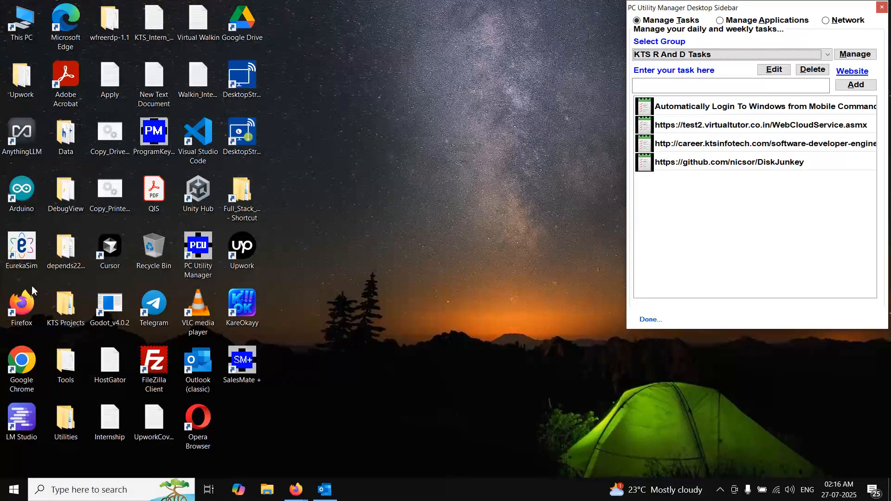
double_click(22, 304)
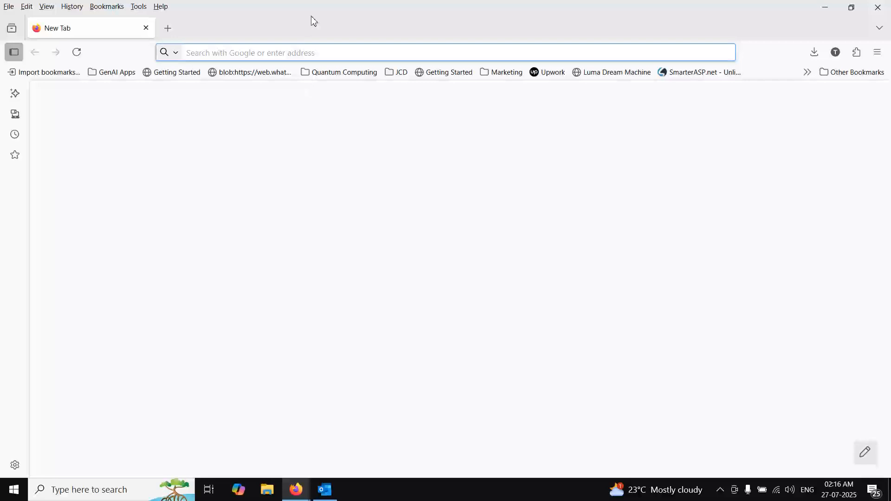
text(ht)
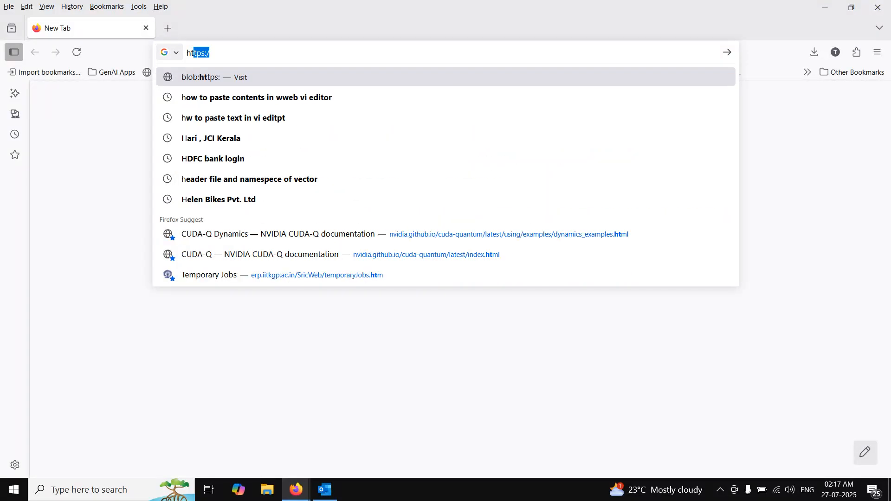
text(tp://)
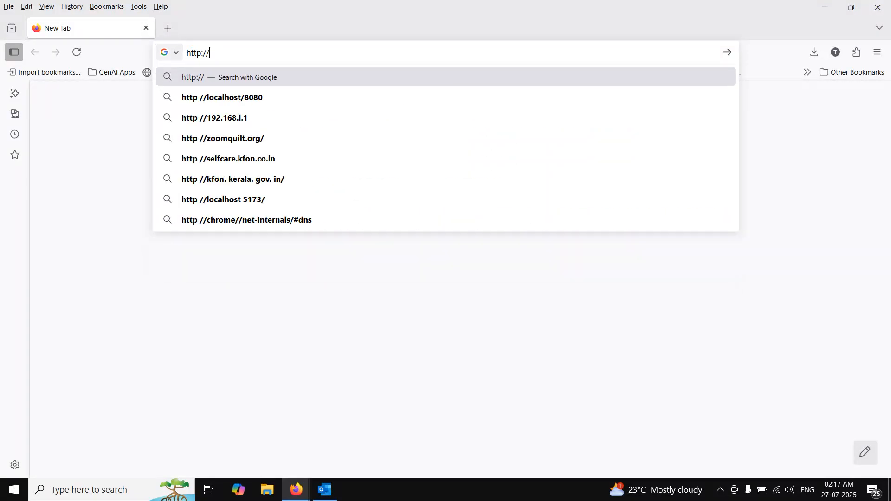
text(localhost)
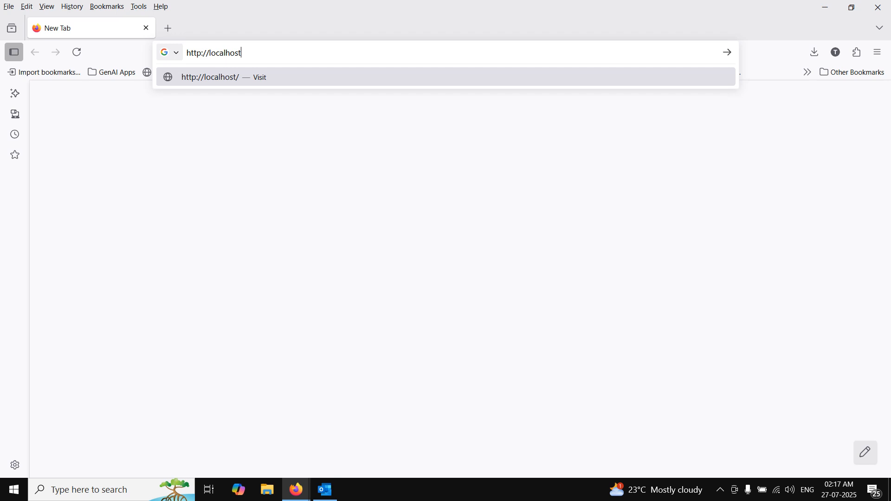
key(Return)
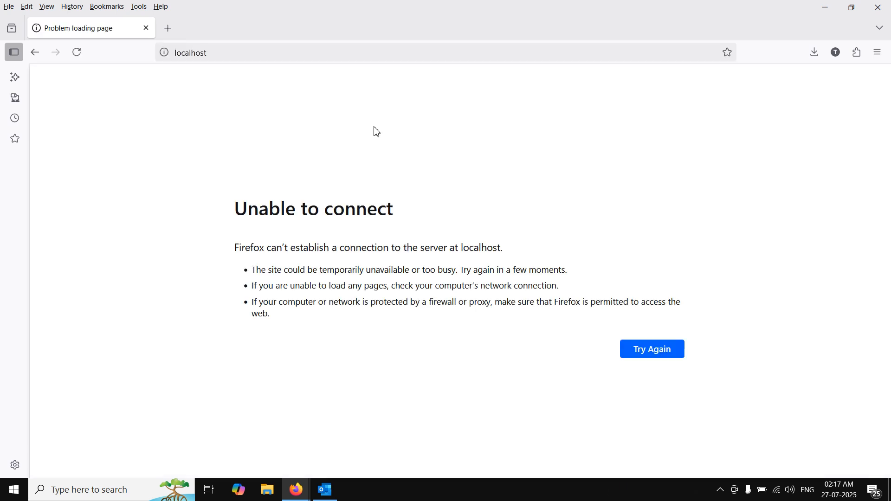
click(277, 51)
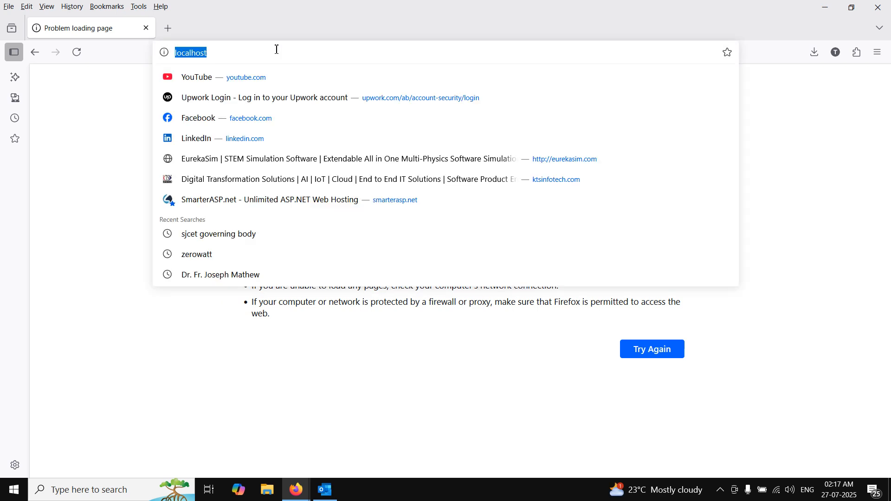
text(http)
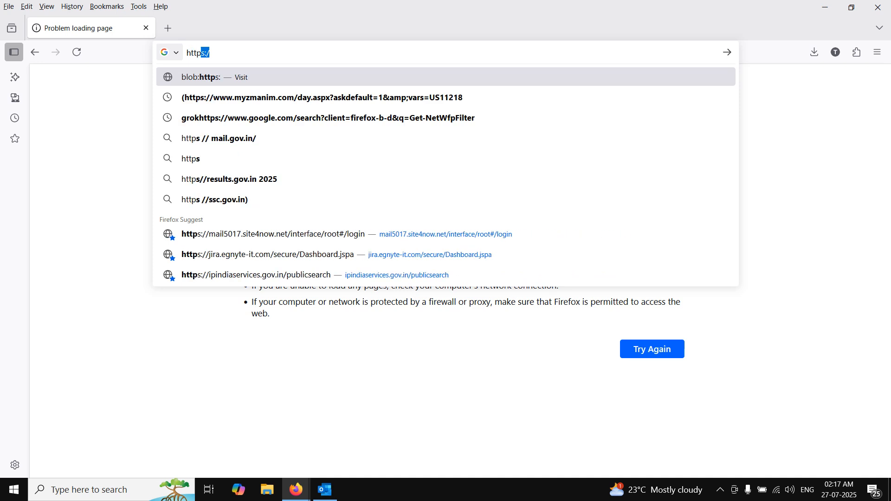
text(://127.0.0.1)
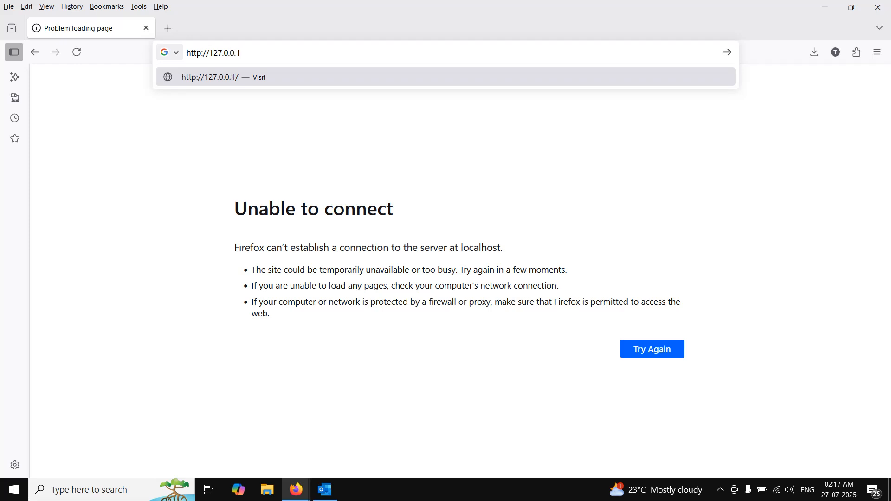
key(Return)
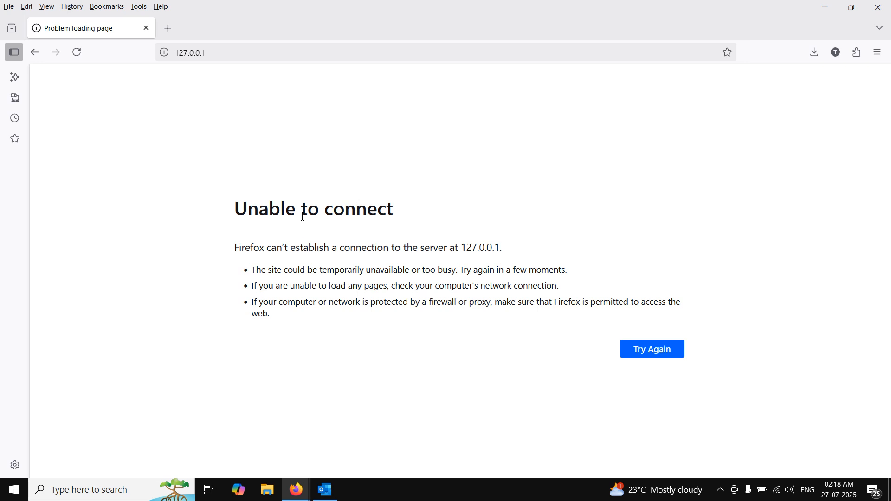
- Minimize the browser, find and open the Windows Control Panel, and maximize its window
click(826, 9)
click(109, 494)
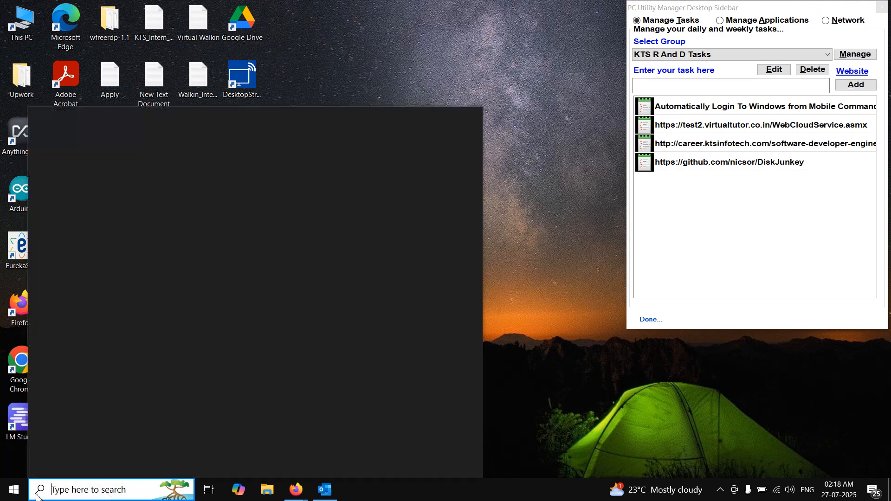
click(14, 497)
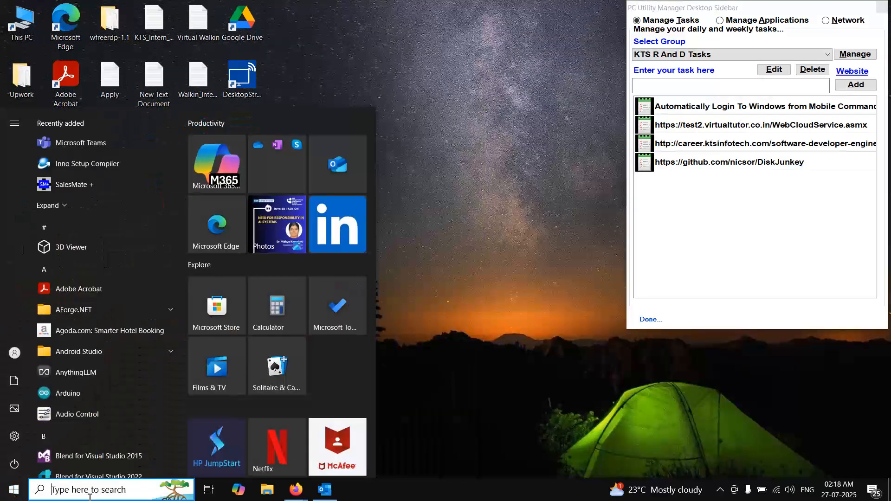
click(89, 495)
text(contr)
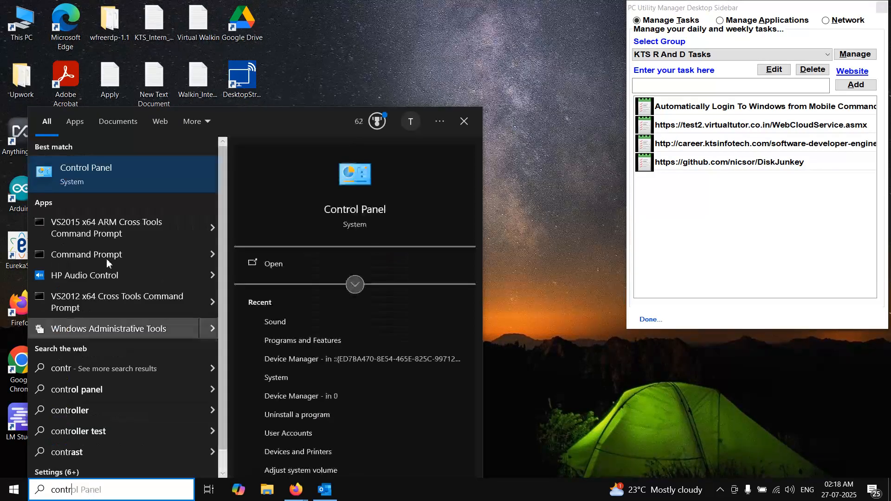
click(113, 171)
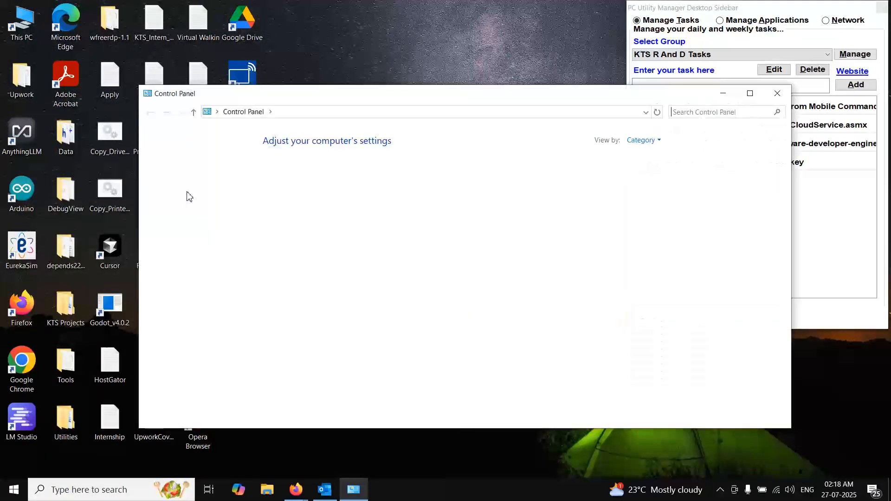
click(750, 93)
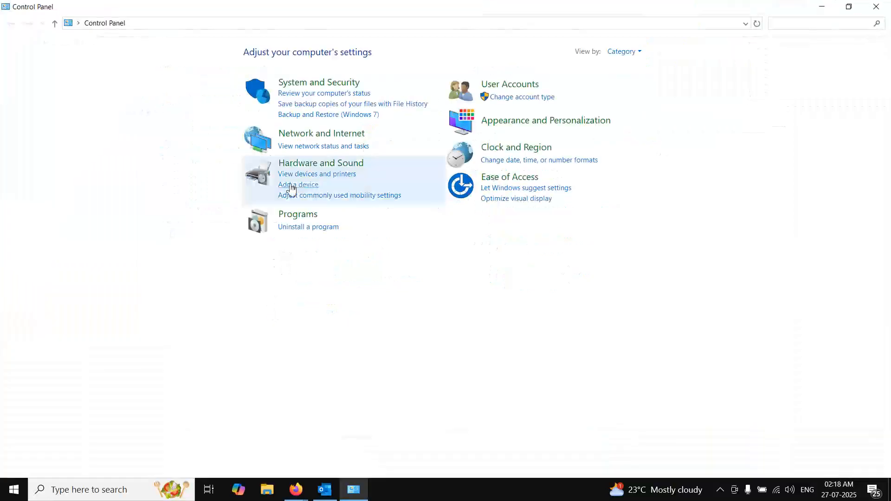
- Go to Programs and Features and open the dialog for turning Windows features on or off
click(298, 219)
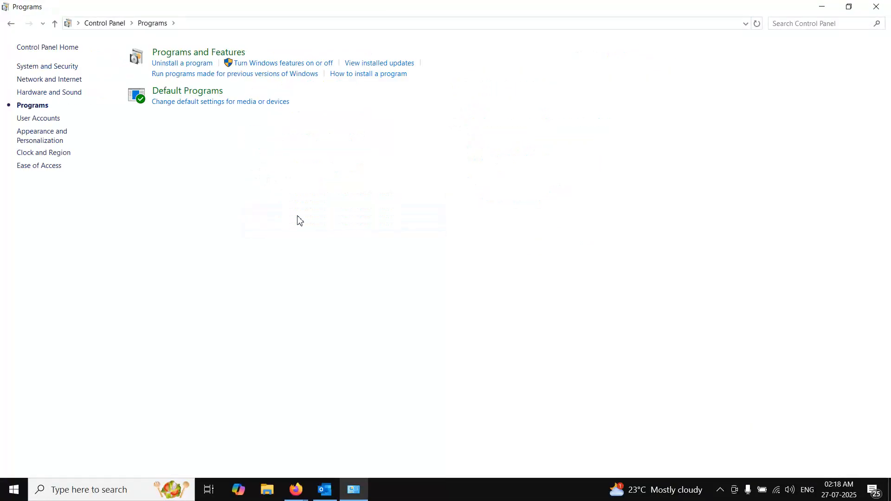
click(181, 56)
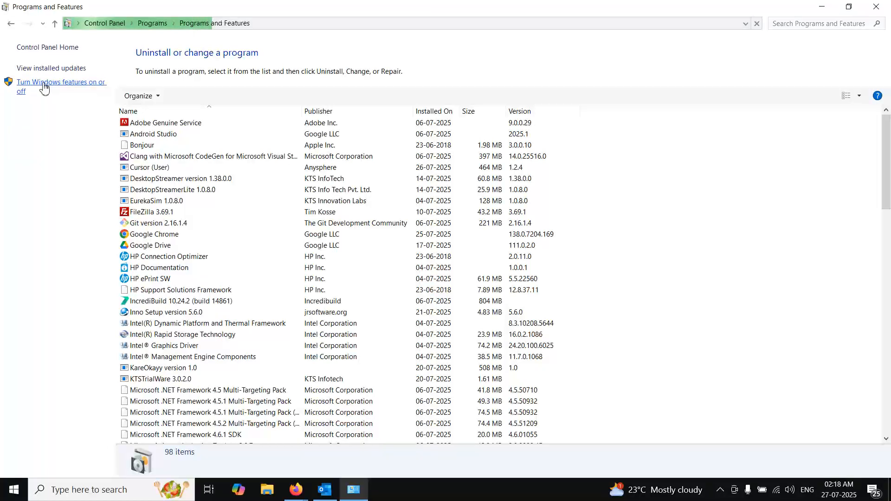
click(50, 87)
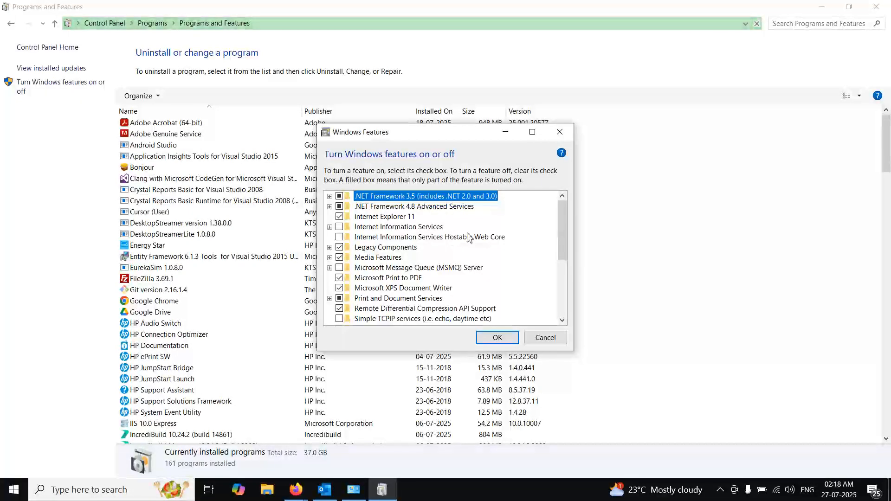
- Select the Internet Information Services feature, expand its components, and maximize the Windows Features dialog
mouse_move(563, 216)
mouse_down()
mouse_move(563, 223)
mouse_move(564, 211)
mouse_up()
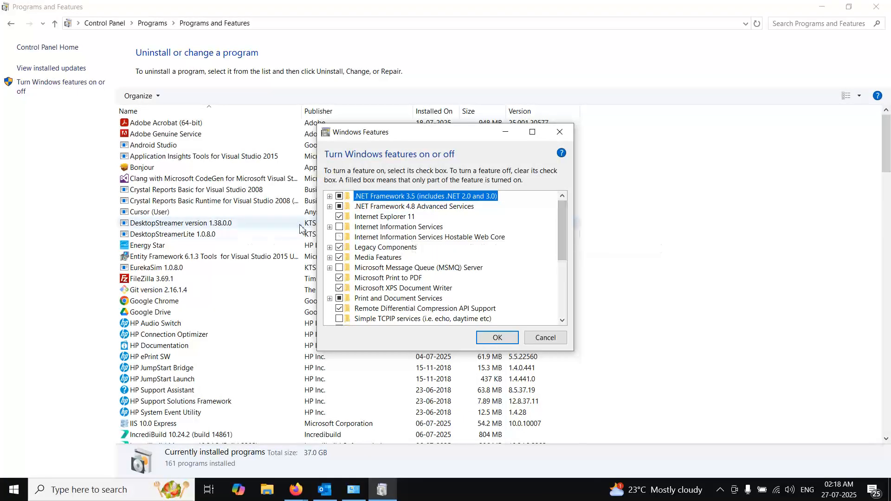
click(339, 227)
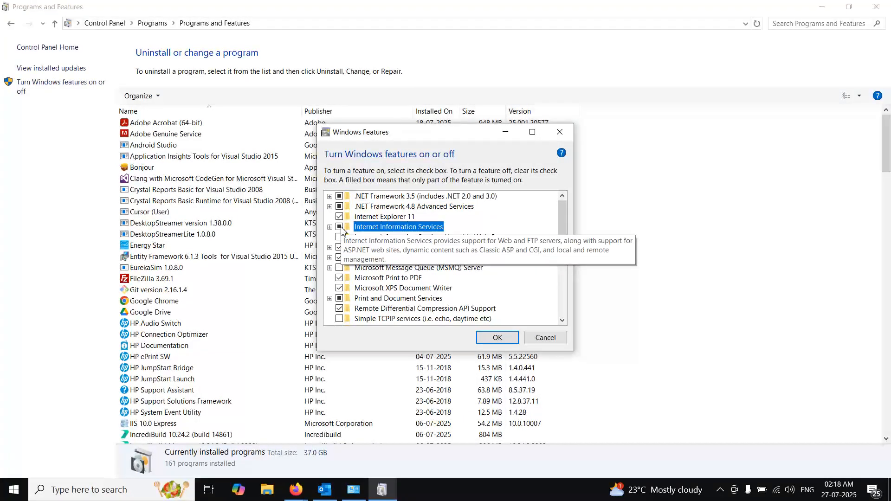
click(329, 227)
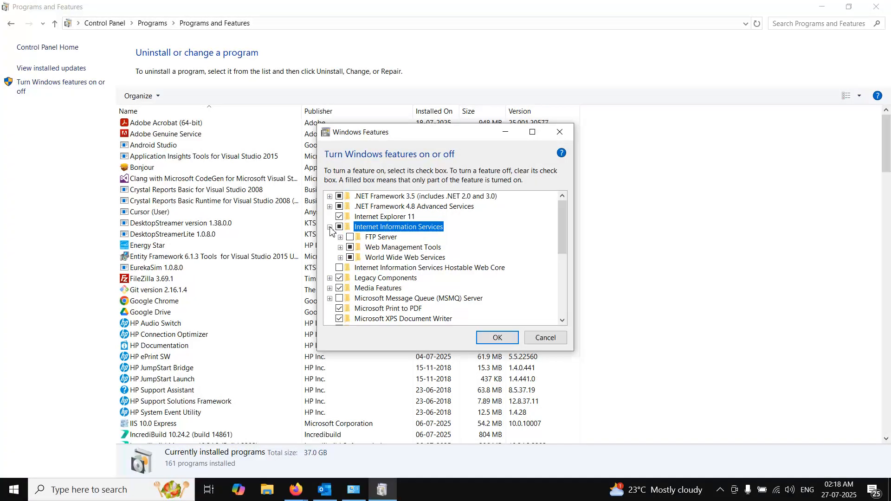
click(532, 132)
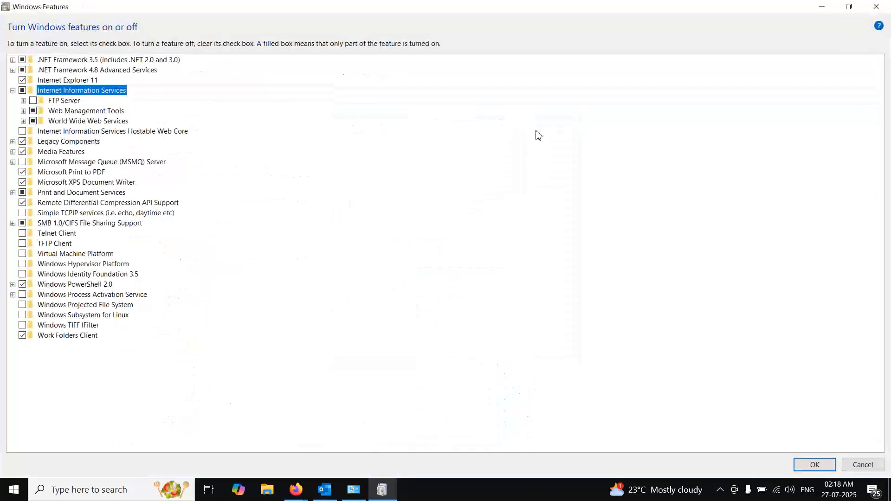
- Enable FTP Server under Internet Information Services, and expand Web Management Tools and World Wide Web Services
click(23, 101)
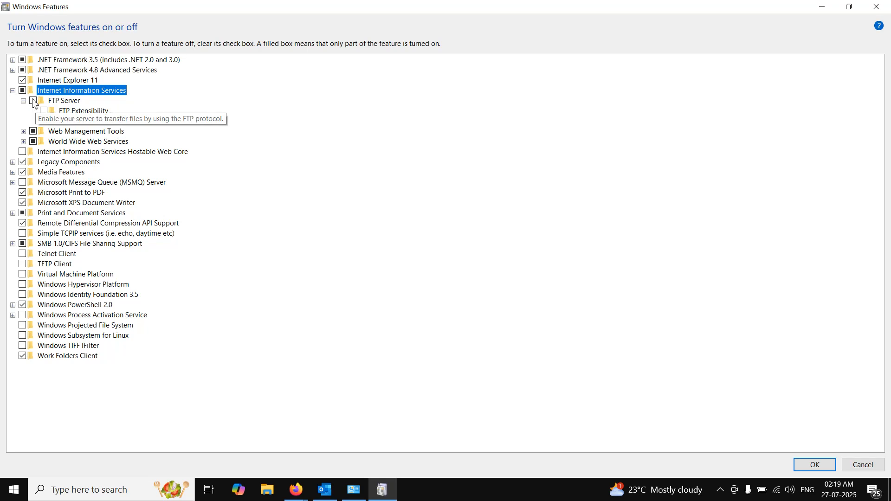
click(34, 102)
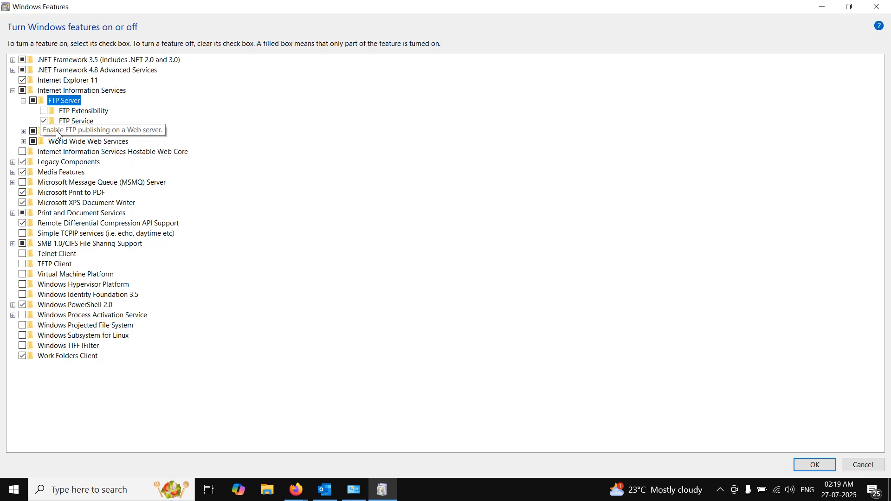
click(23, 131)
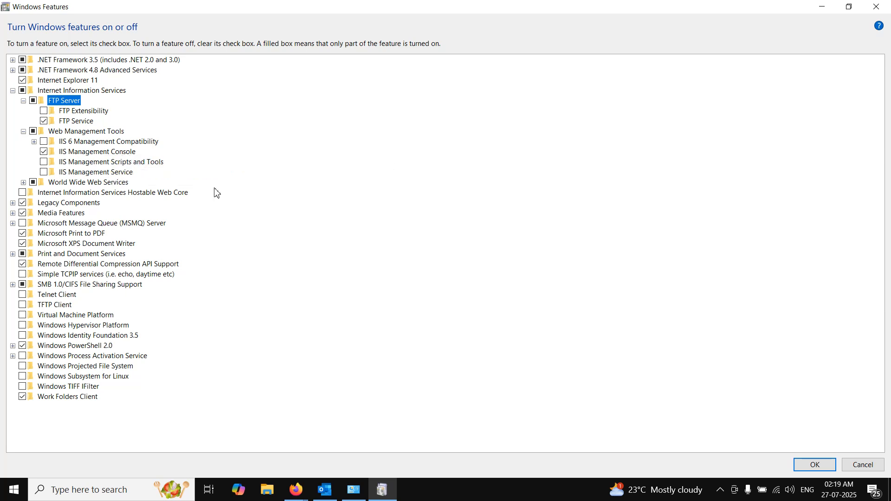
click(23, 183)
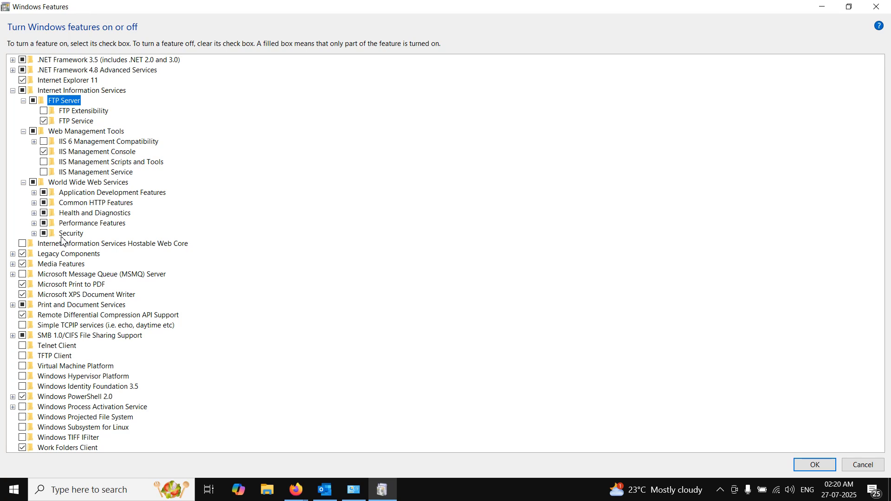
mouse_move(57, 248)
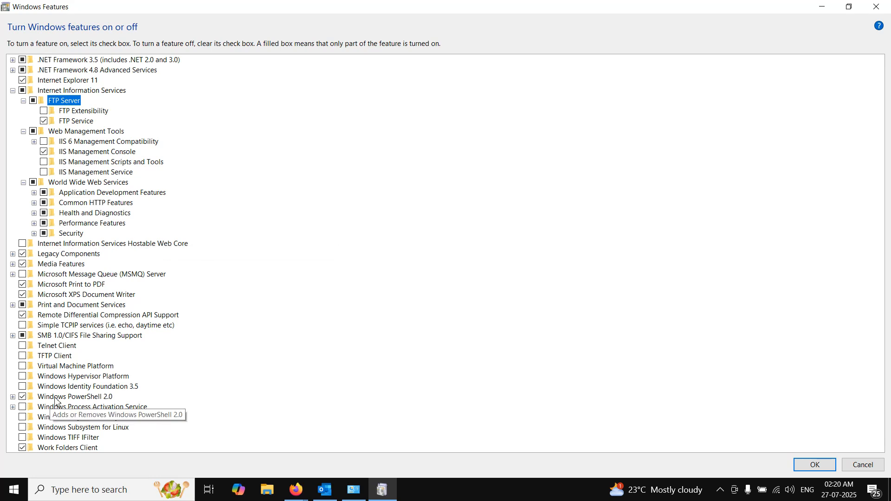
- Switch to Firefox, open smarterasp.net in a new tab, highlight the 60 Days Free Trial offer, and return to Windows Features
mouse_move(292, 496)
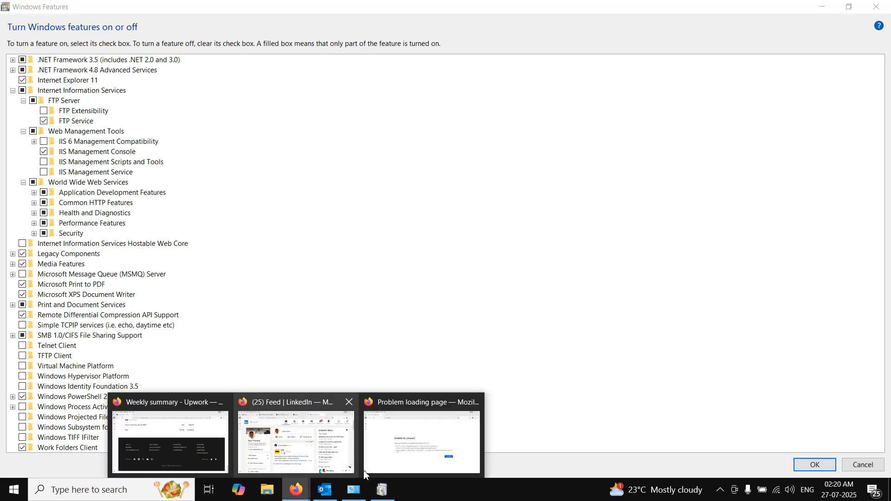
click(373, 465)
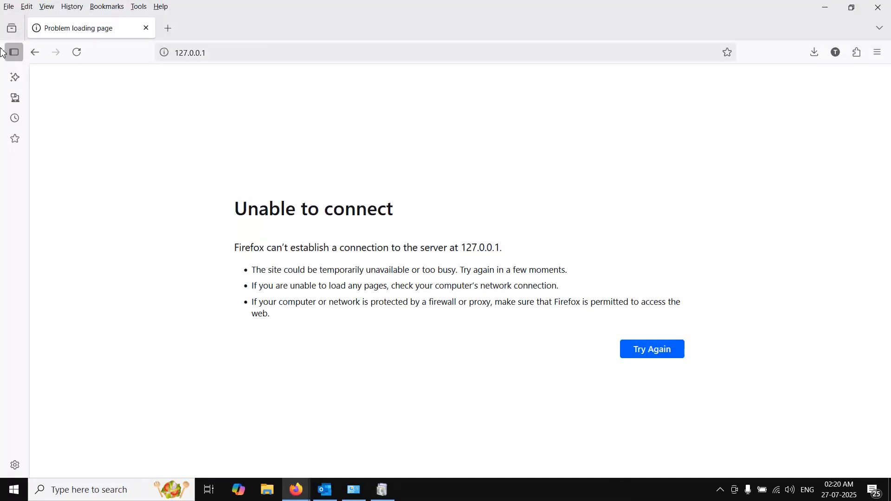
click(167, 29)
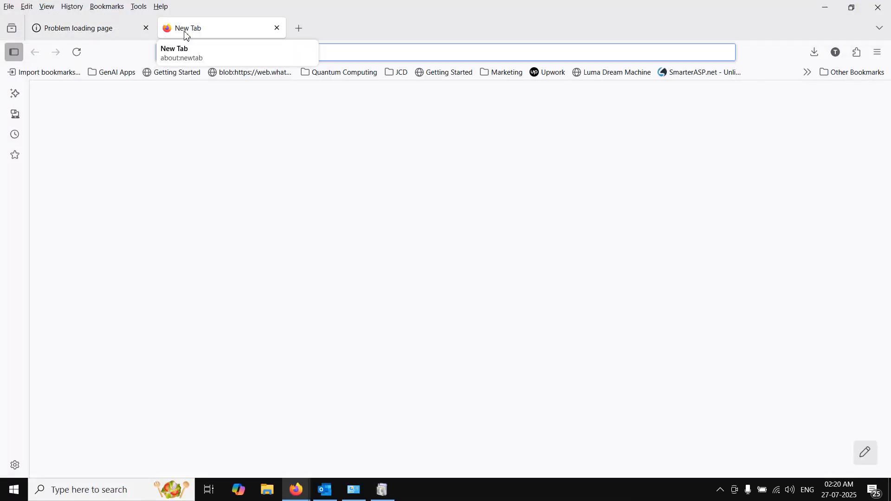
text(smarter)
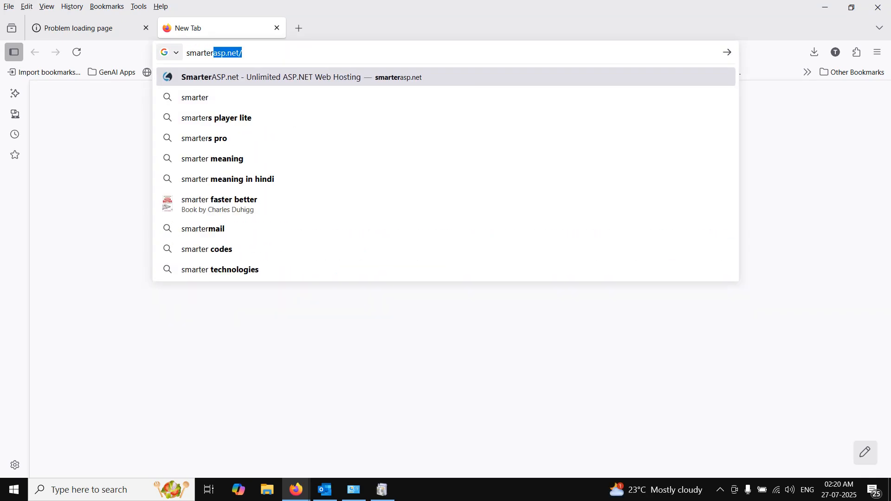
key(Return)
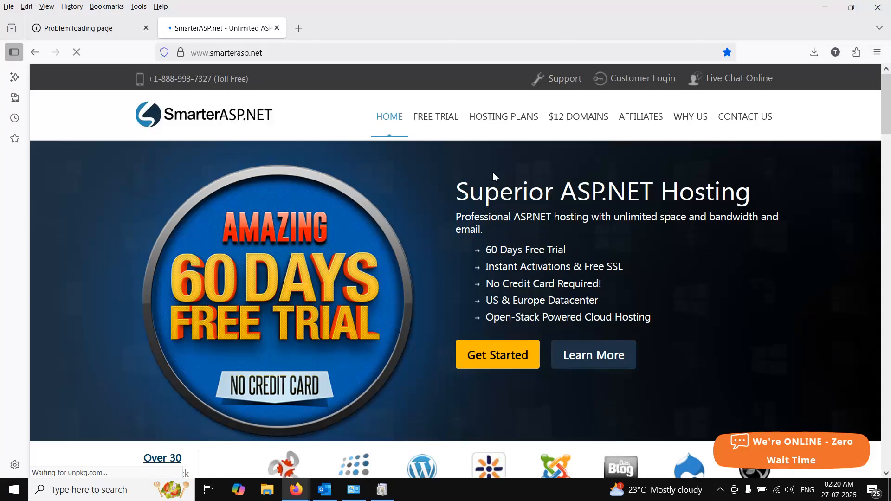
drag(485, 253, 593, 255)
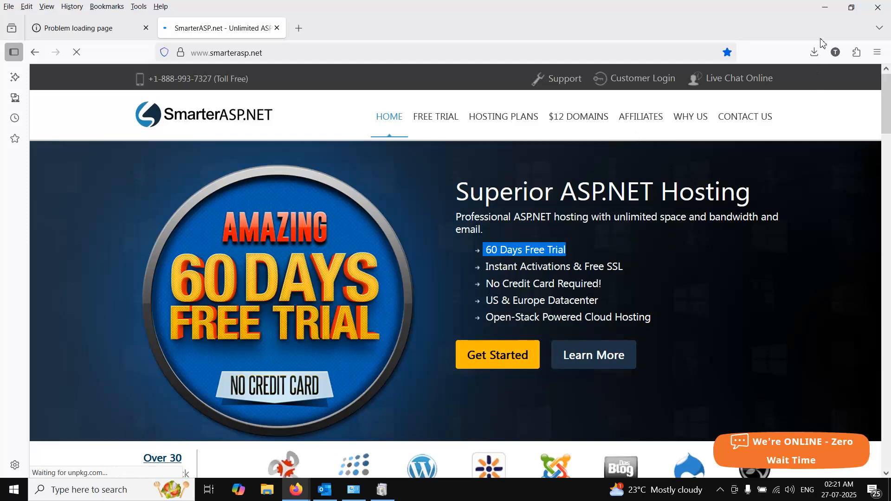
click(825, 7)
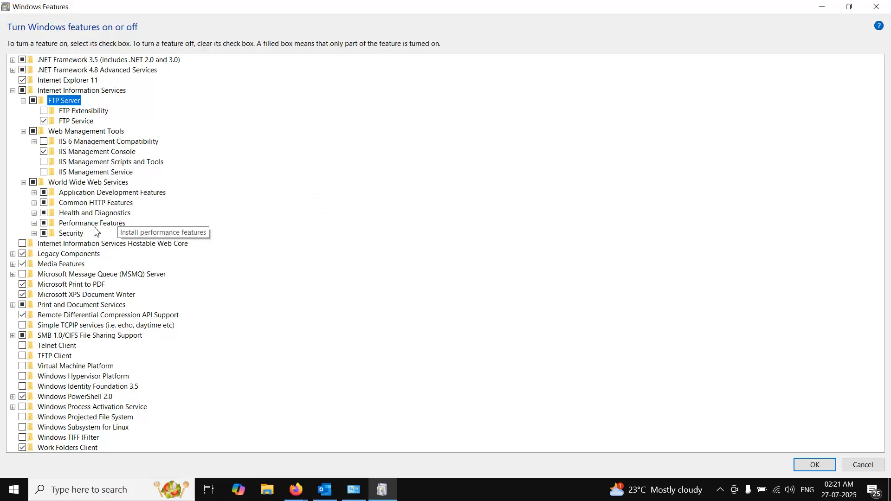
- Expand Security, Performance Features, Health and Diagnostics, Common HTTP Features and Application Development Features under World Wide Web Services
click(35, 233)
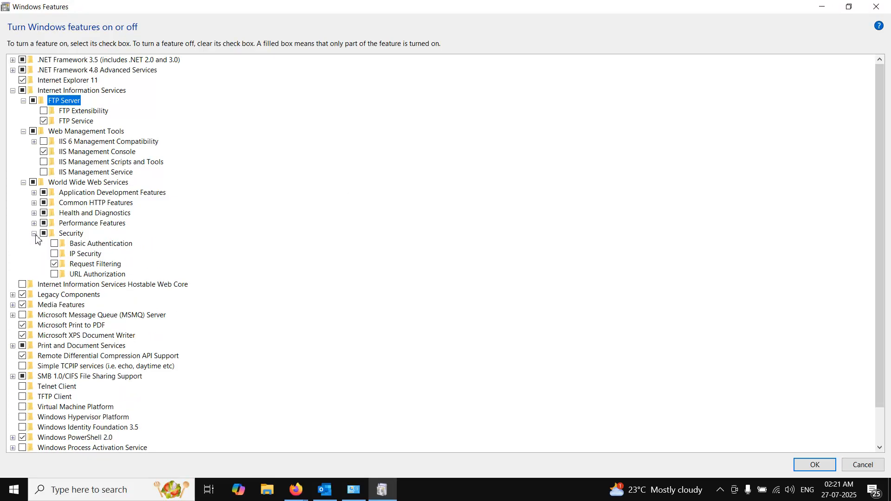
click(33, 224)
click(34, 213)
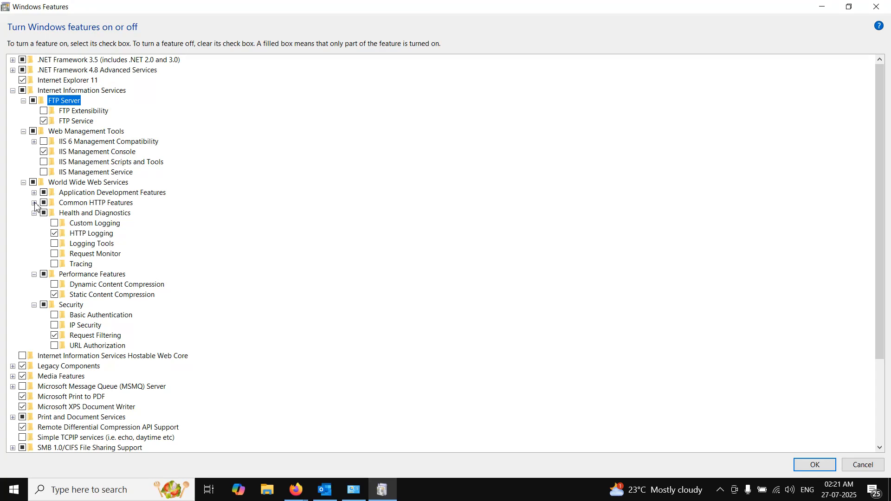
click(34, 202)
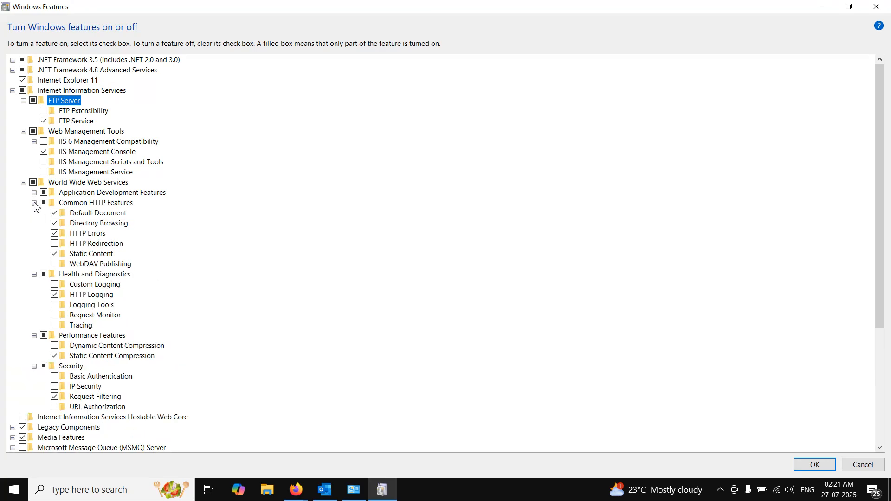
click(34, 193)
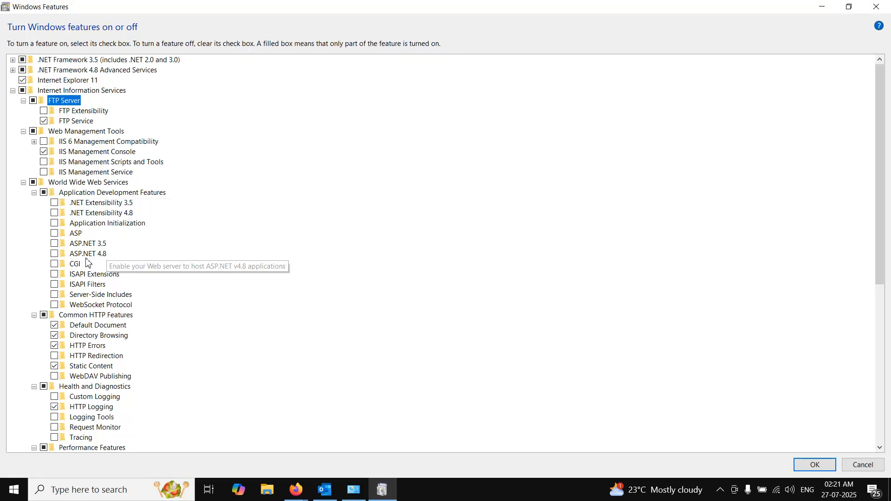
- Enable ASP.NET 4.8 and ASP.NET 3.5 under Application Development Features, and apply the Windows feature changes
click(55, 254)
click(55, 244)
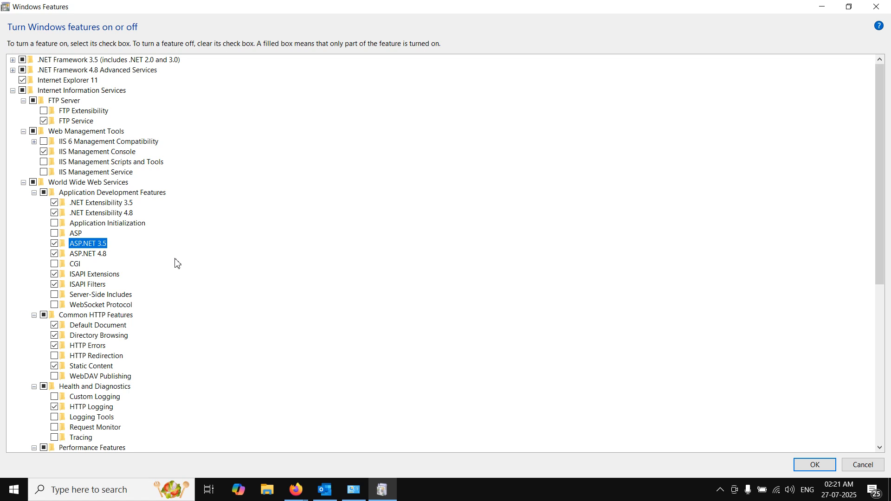
click(808, 465)
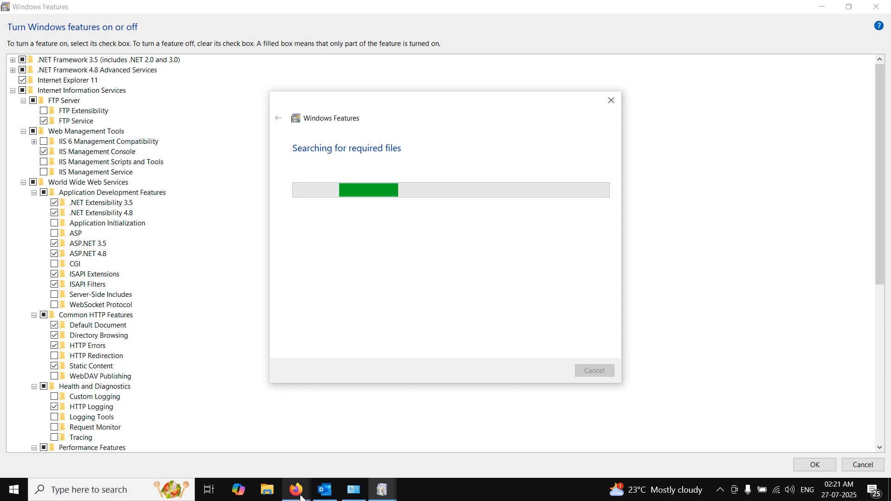
- Switch to Firefox to view the 127.0.0.1 page, and return to the Windows Features installation progress
mouse_move(296, 490)
click(423, 439)
click(70, 30)
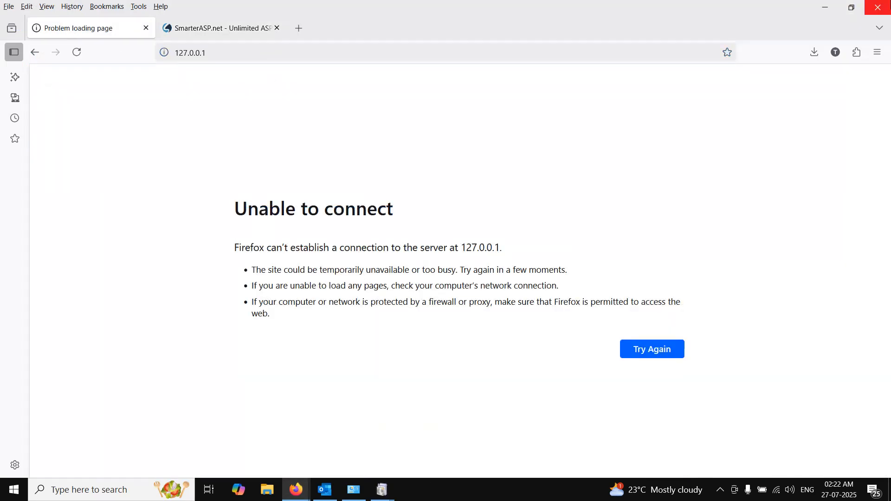
click(824, 7)
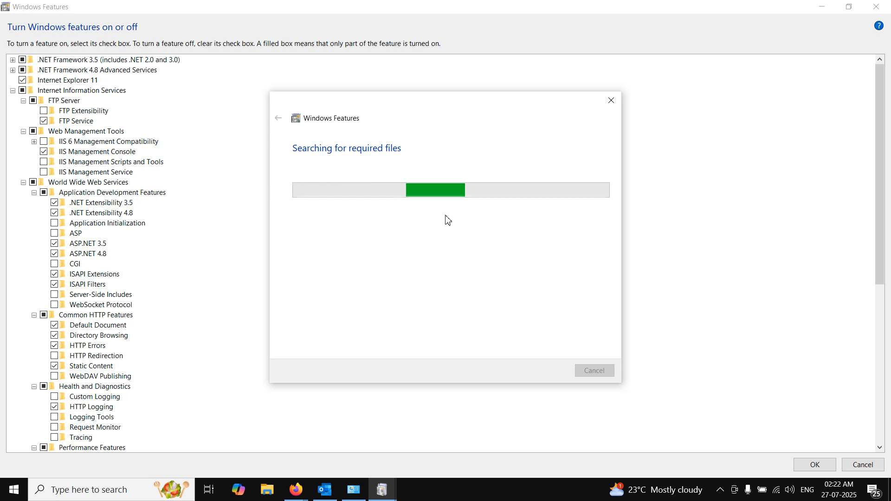
- Switch back to Firefox, show the SmarterASP.net home page, and highlight the 60 Days Free Trial text
click(297, 489)
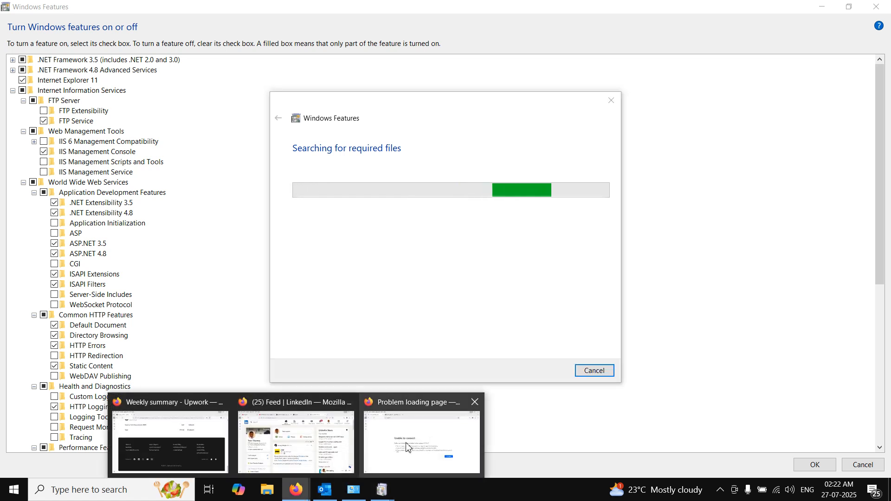
click(396, 454)
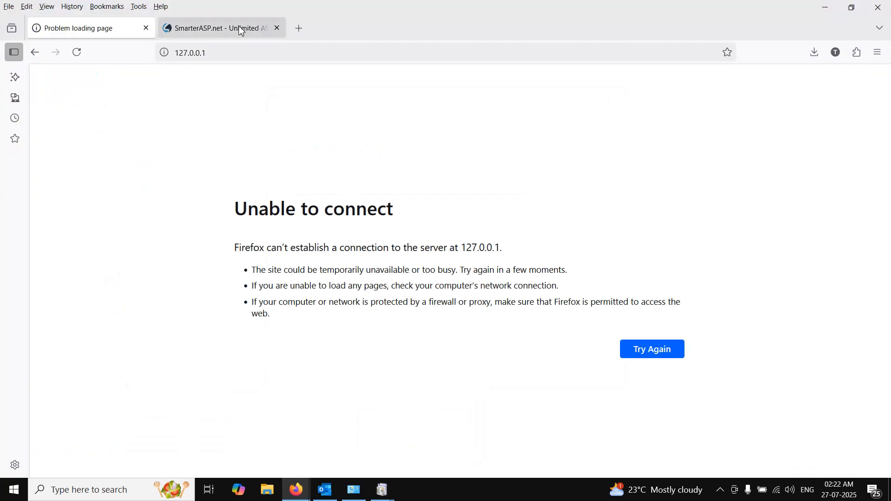
click(239, 28)
click(497, 257)
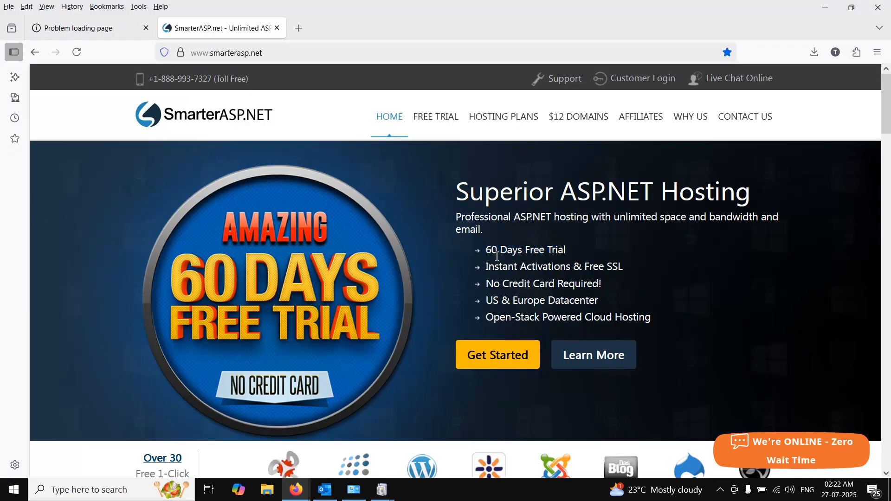
drag(489, 251, 568, 262)
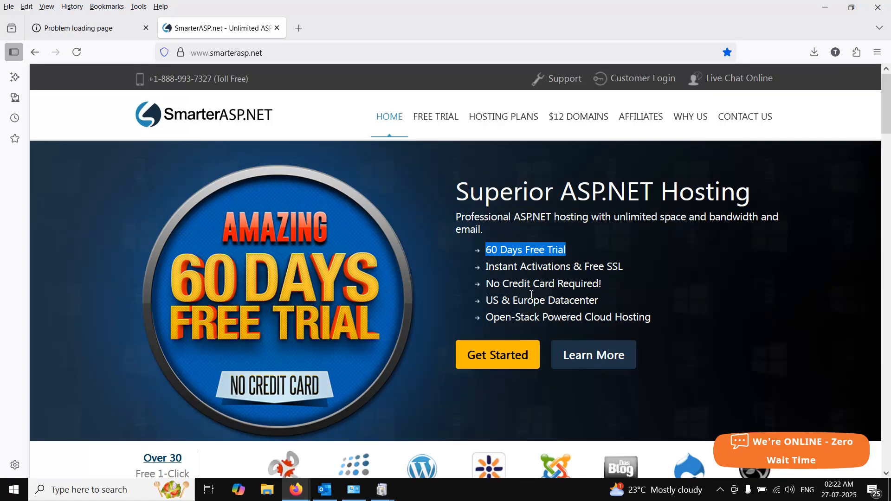
click(521, 271)
drag(487, 256, 583, 257)
- Look through the script installs and hosting plans on the SmarterASP.net page, and check the Windows Features installation progress
drag(887, 103, 887, 82)
drag(887, 115, 886, 149)
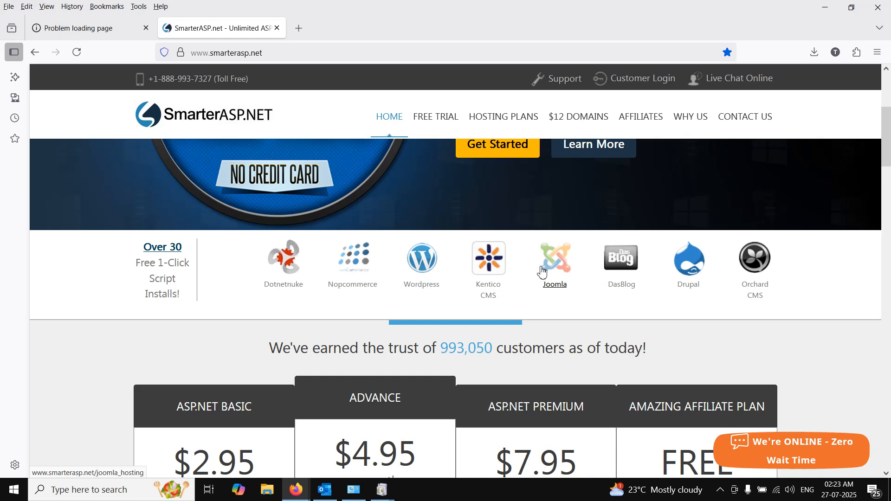
drag(890, 154, 890, 155)
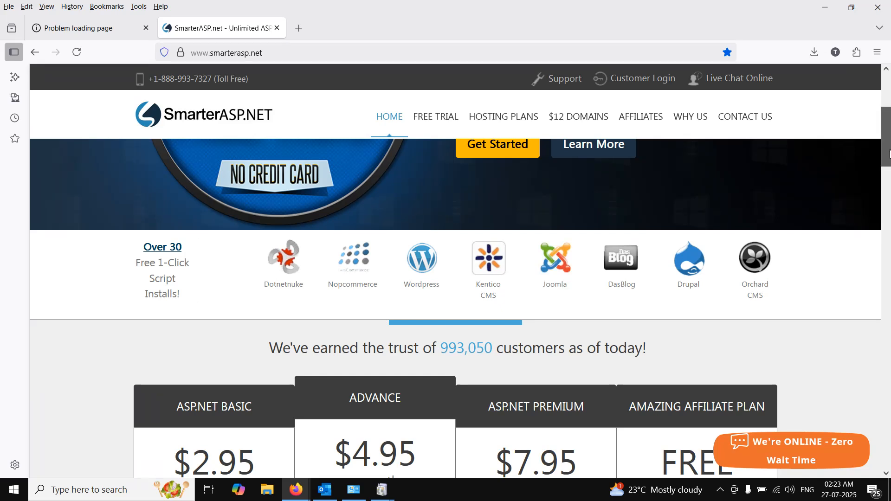
mouse_move(890, 154)
mouse_down()
mouse_move(890, 194)
mouse_move(890, 163)
mouse_up()
scroll(887, 128, up, 1)
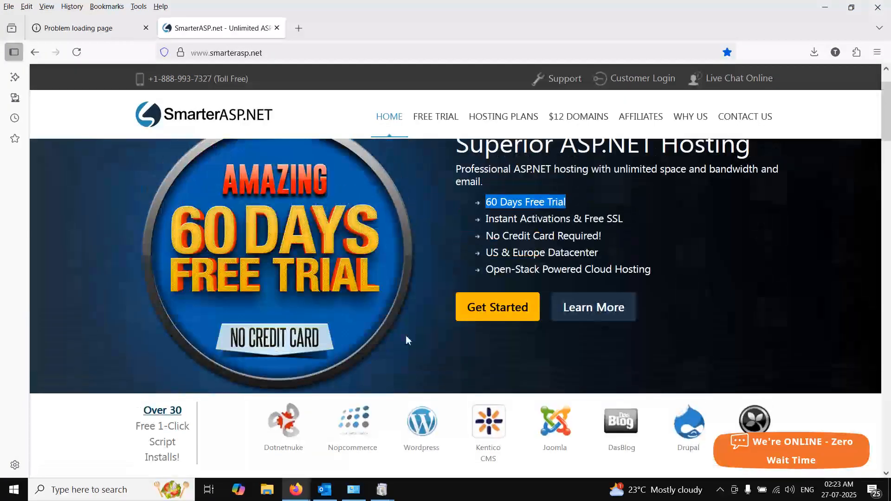
click(382, 492)
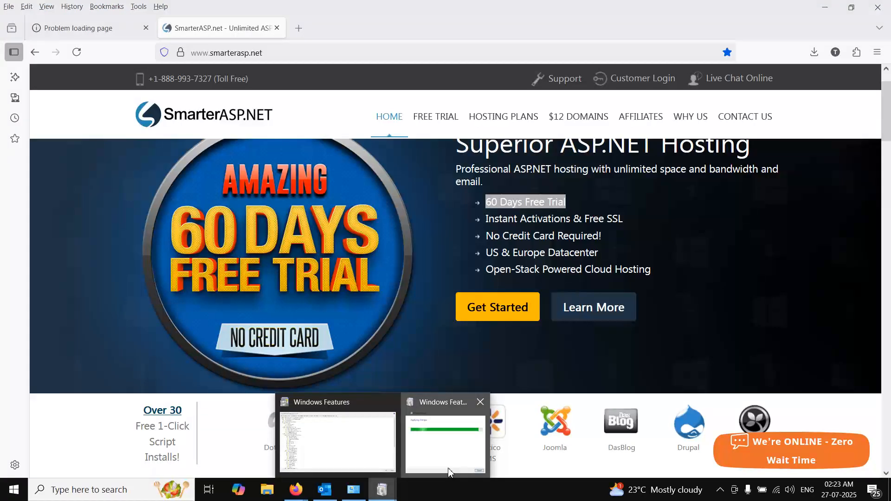
click(417, 436)
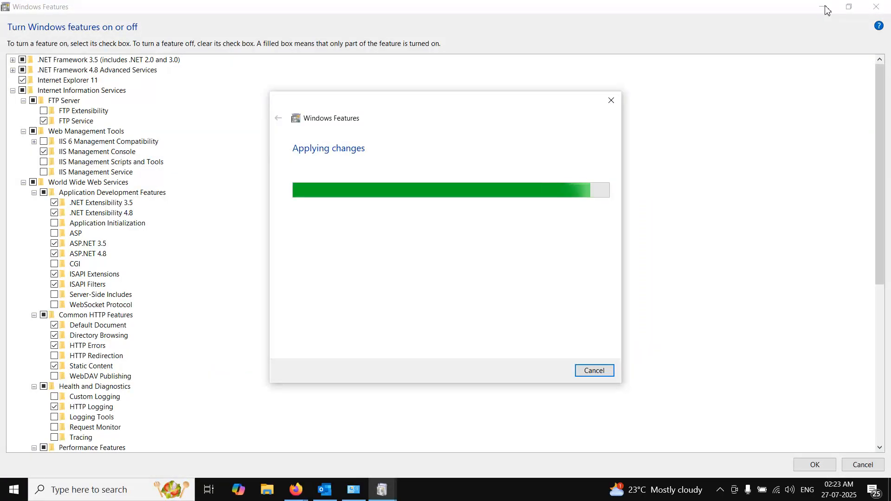
- Switch to Firefox, search for aws in a new tab, and open the sponsored Amazon Web Services result
mouse_move(296, 490)
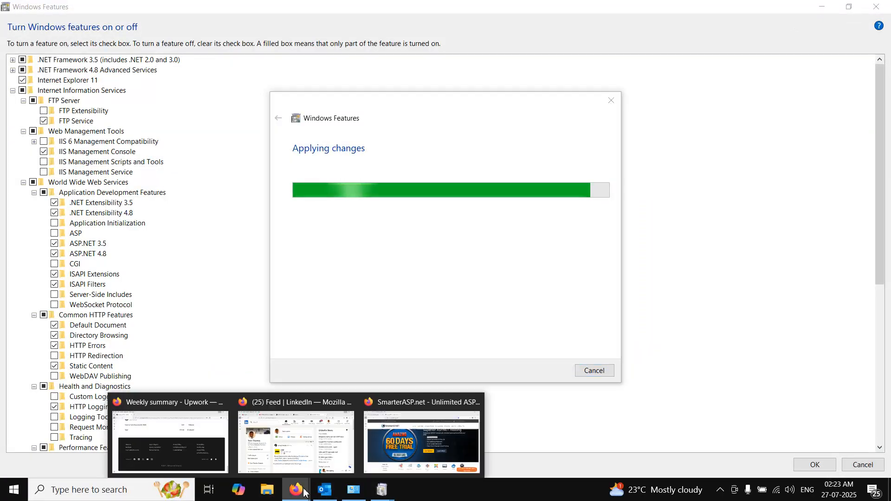
click(420, 439)
click(298, 29)
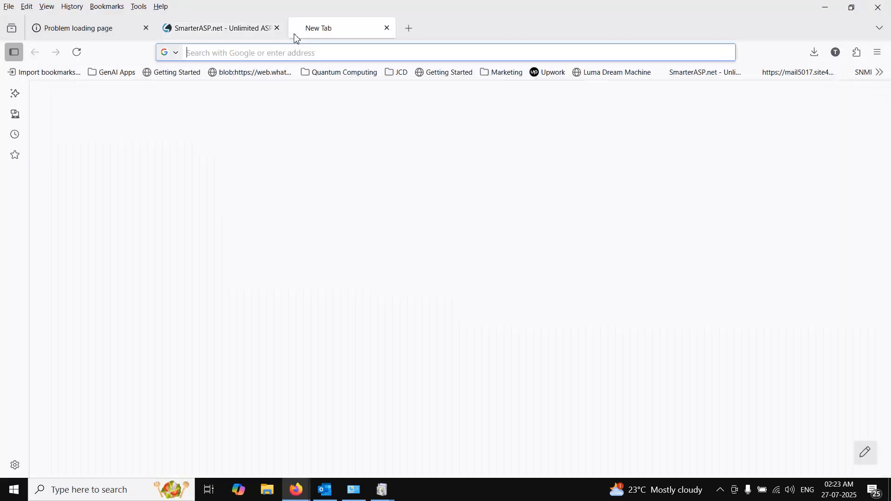
text(aws)
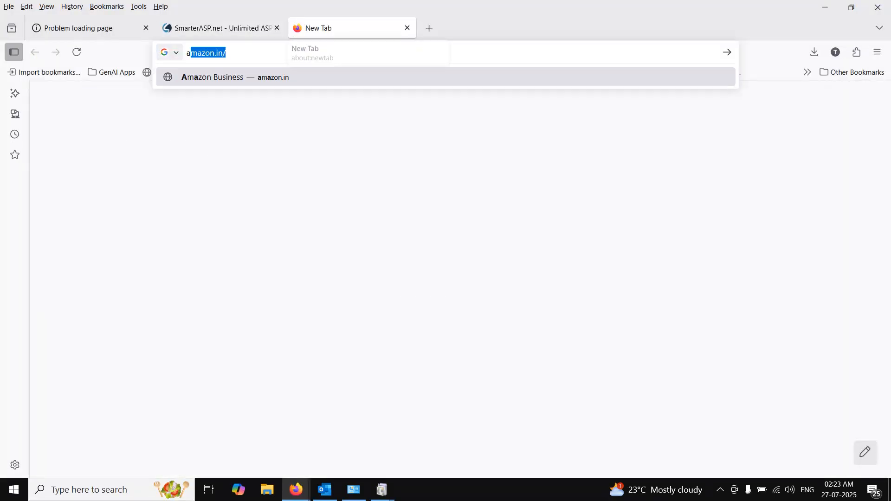
key(Return)
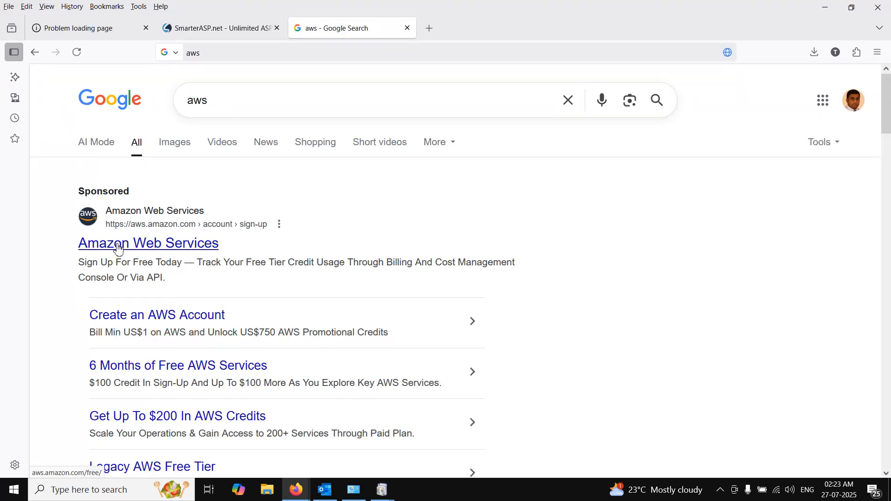
click(166, 236)
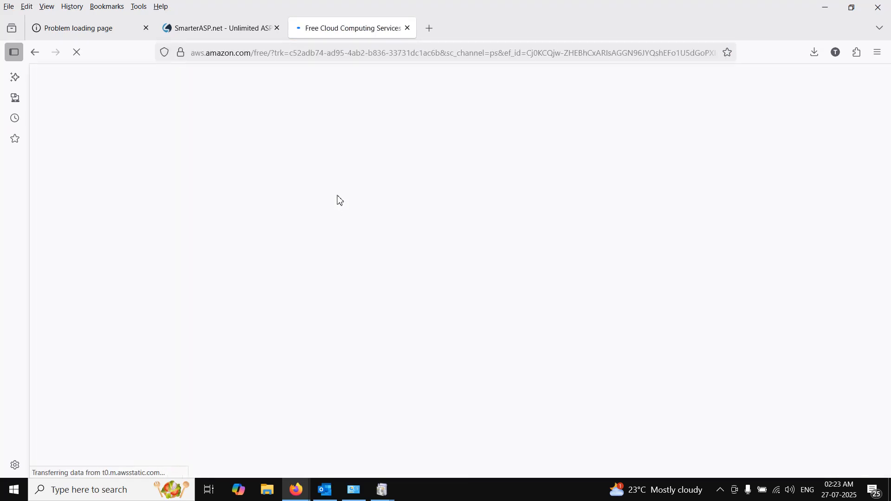